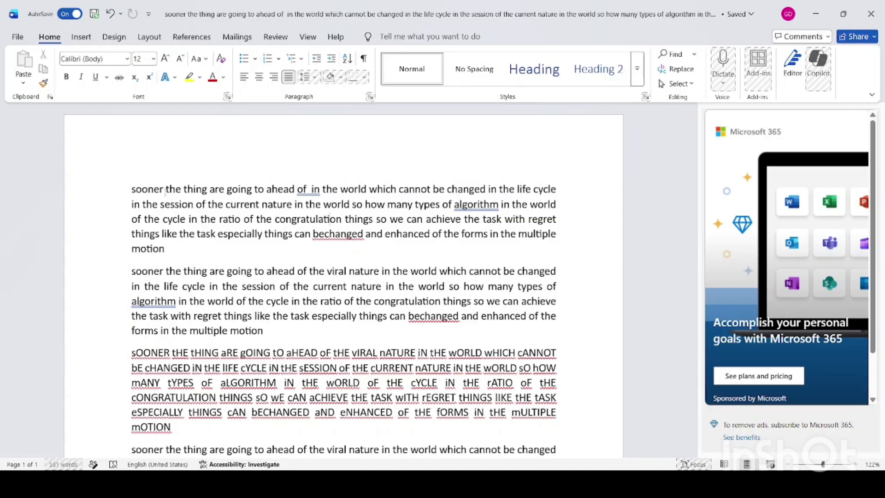
- Change the font of the first paragraph to Times New Roman
triple_click(164, 189)
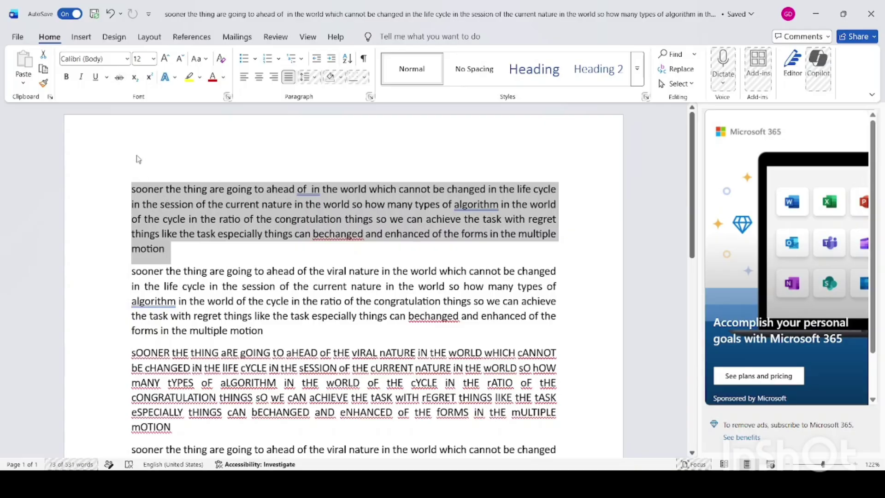
left_click(92, 59)
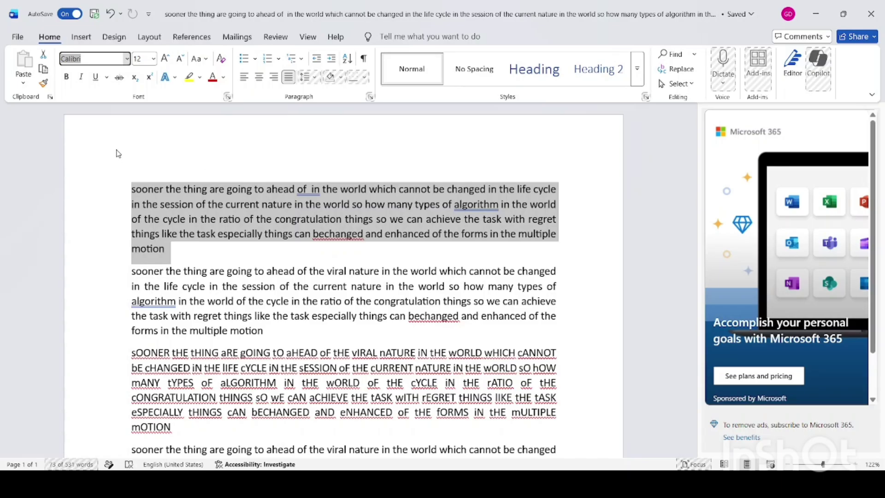
type("Times New Roman")
key("Return")
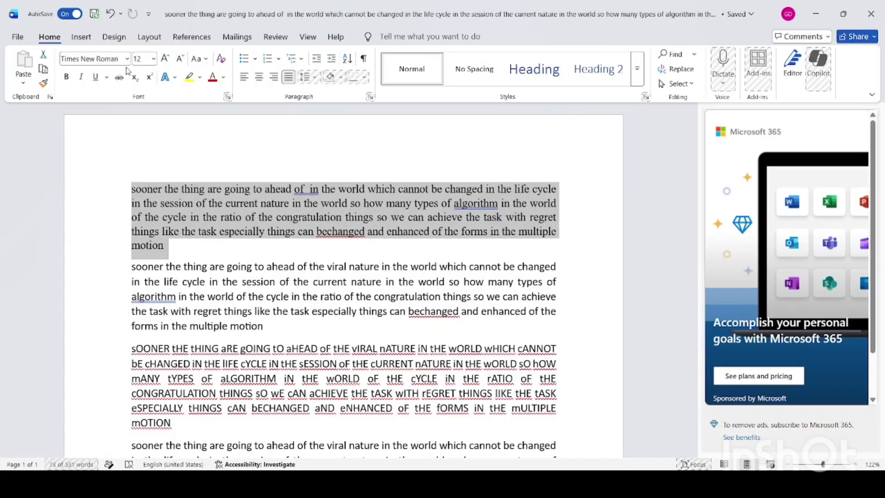
- Apply bold, italic, underline and strikethrough formatting to the first paragraph
left_click(67, 77)
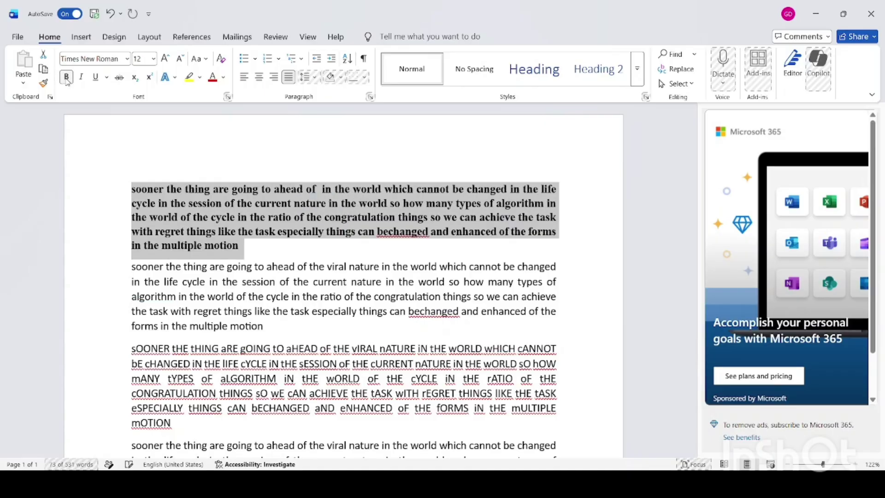
left_click(83, 79)
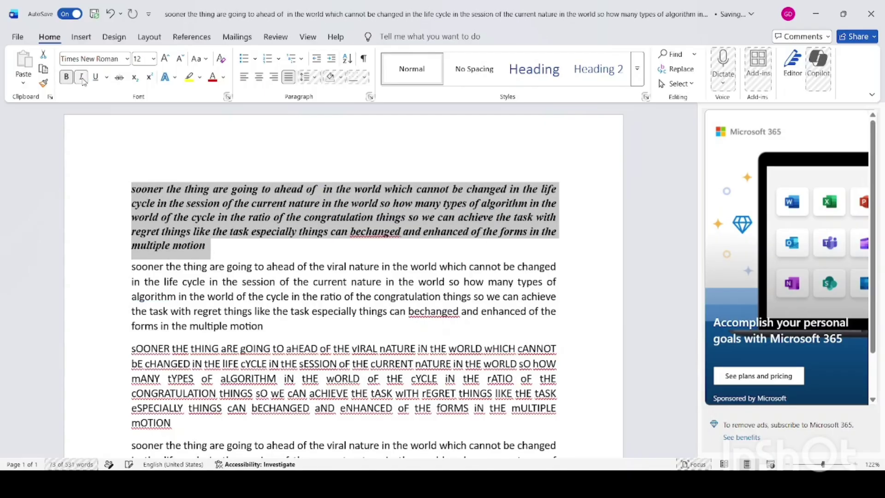
left_click(96, 78)
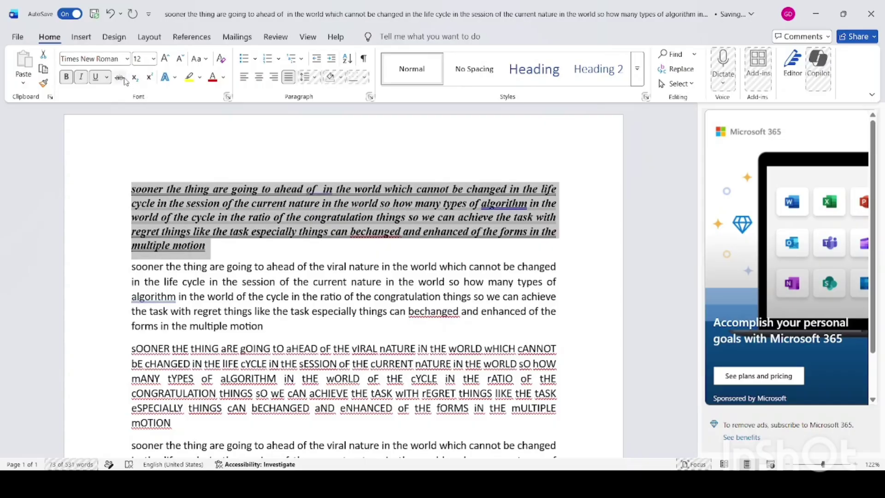
left_click(119, 77)
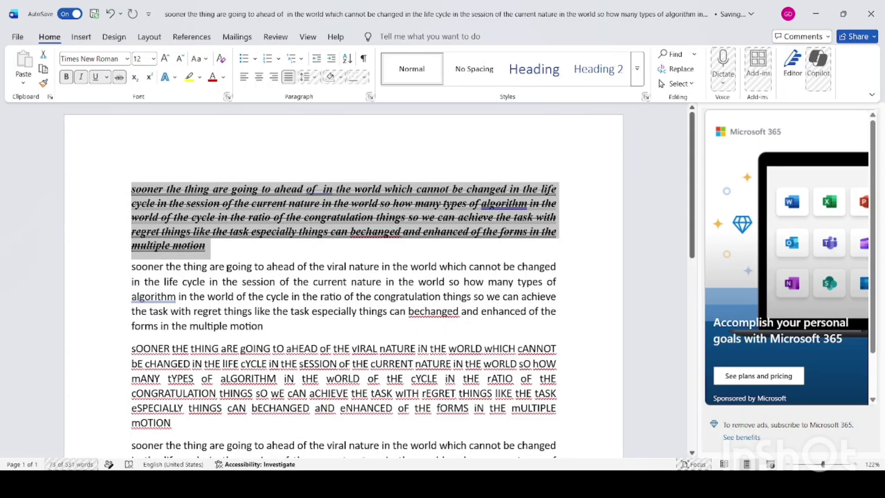
- In the highlighted line at the document's end, format the 2 in h20 as subscript and the line's final digit as superscript
scroll(220, 338, "down", 10)
left_click(141, 336)
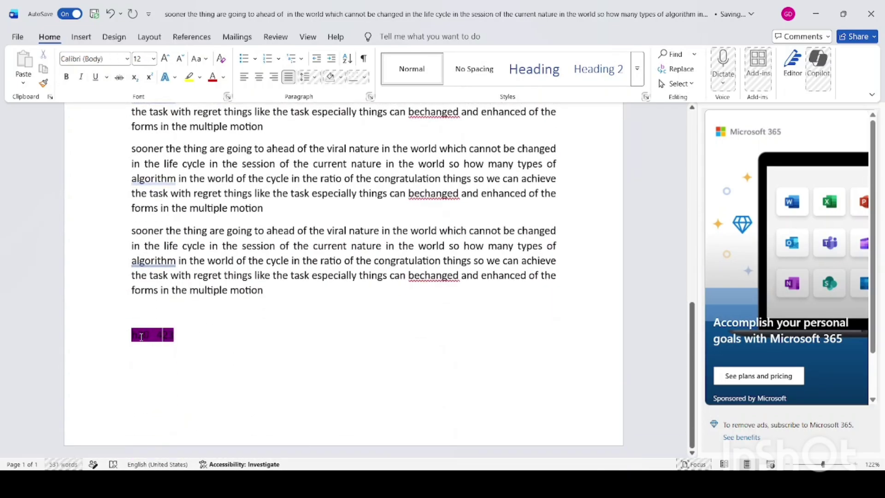
double_click(147, 334)
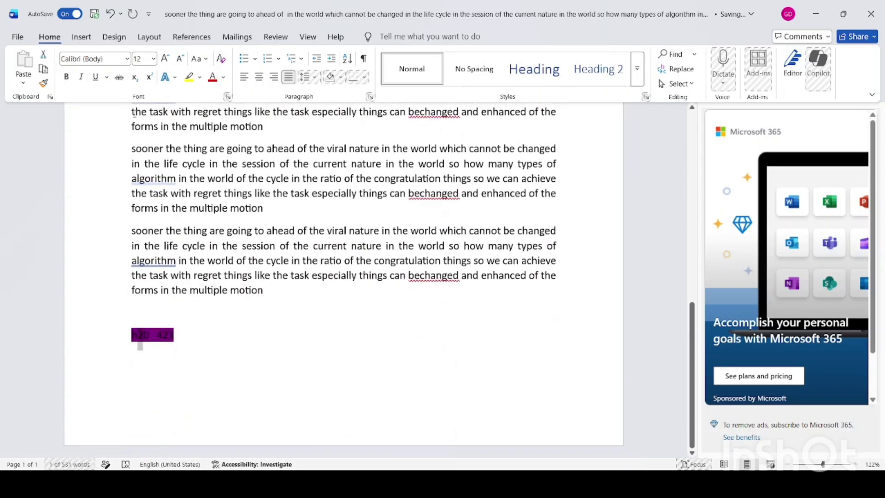
left_click(135, 77)
left_click(180, 334)
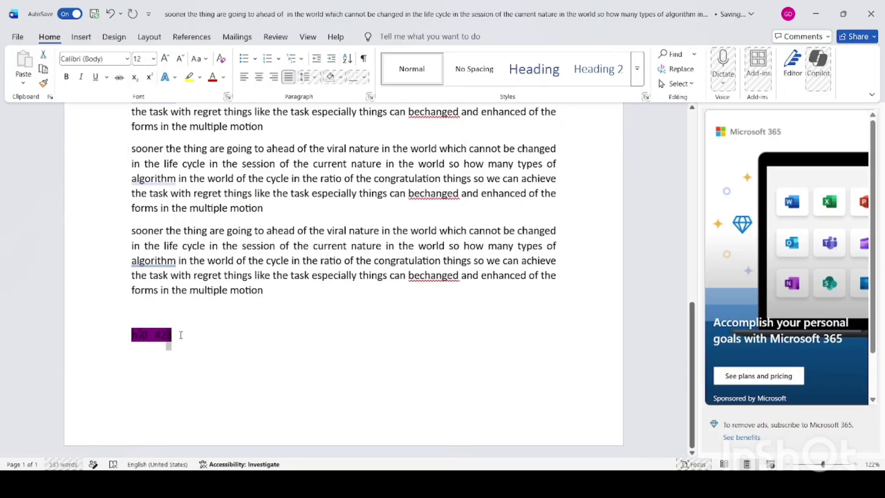
left_click_drag(179, 333, 166, 341)
left_click(149, 78)
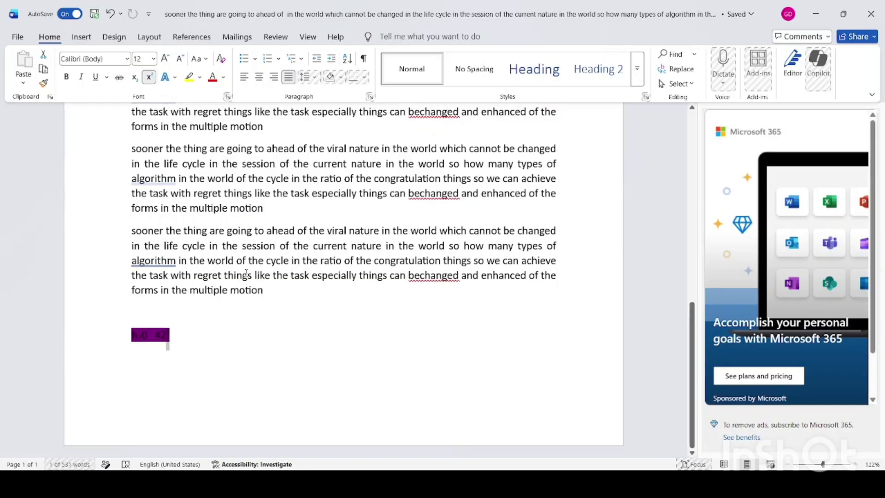
- Apply a blue outlined text effect to the fourth paragraph, directly below the toggle-case paragraph
scroll(238, 219, "up", 5)
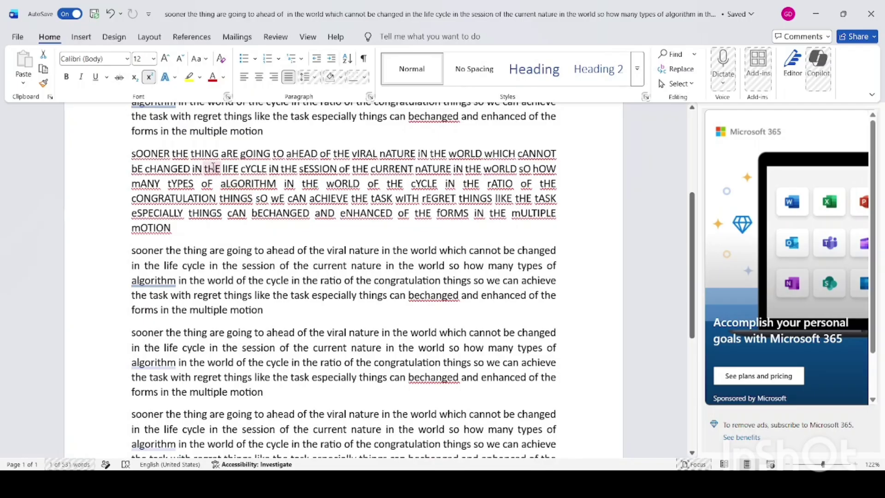
double_click(204, 153)
triple_click(205, 154)
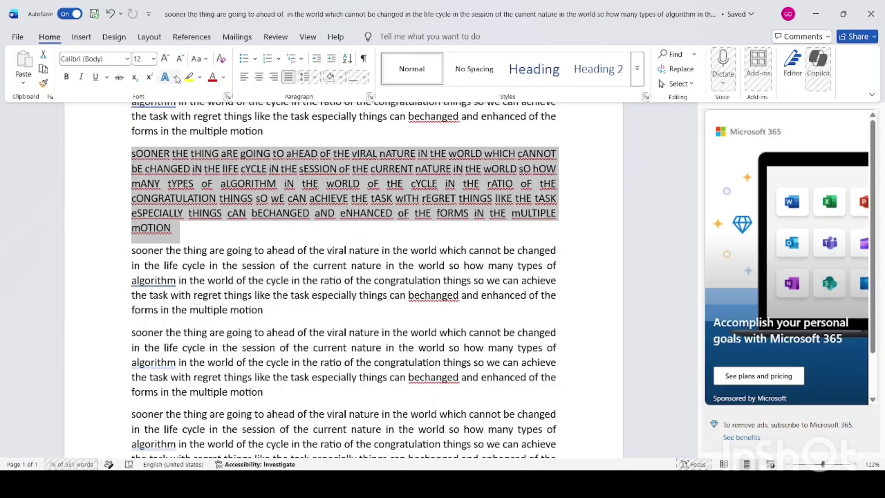
scroll(233, 272, "up", 5)
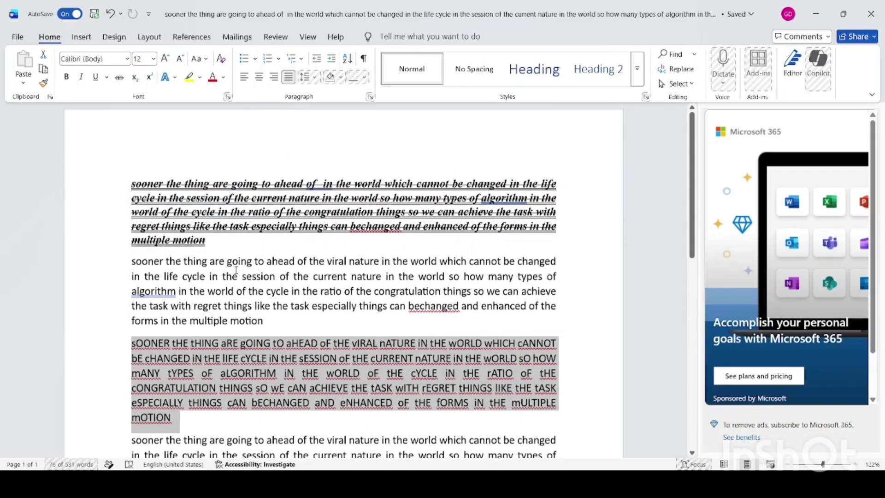
scroll(215, 364, "down", 2)
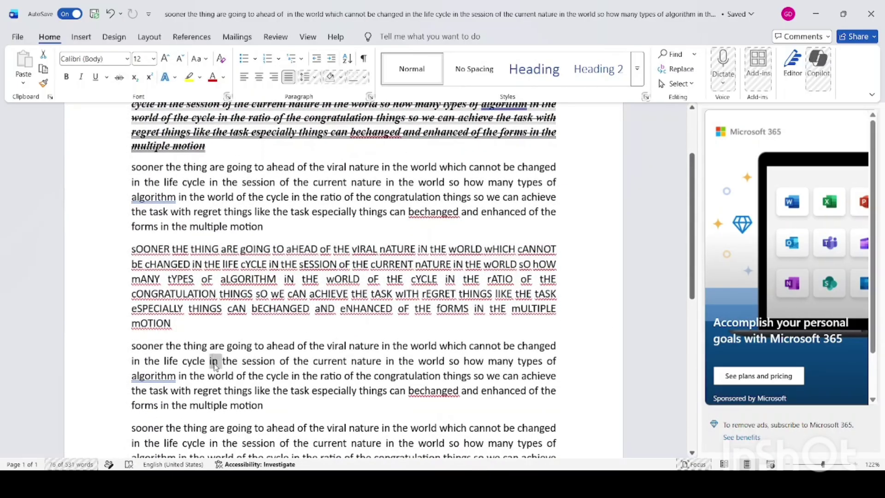
triple_click(216, 363)
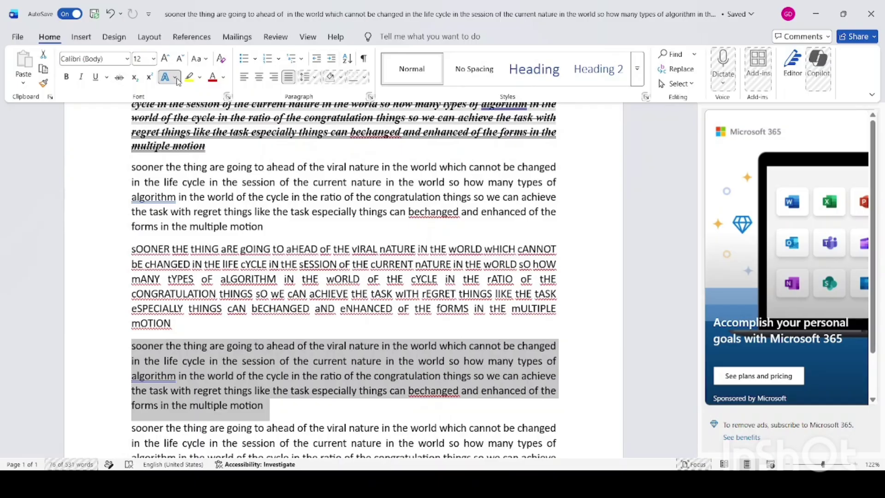
left_click(216, 145)
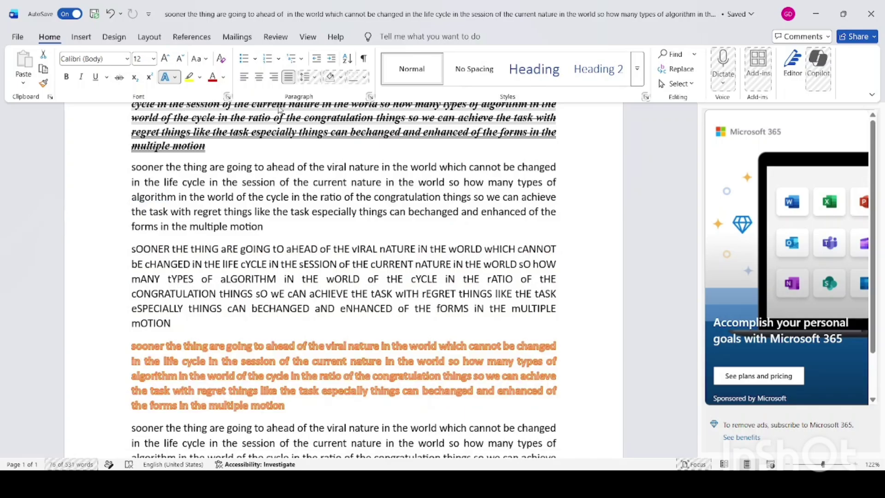
left_click(159, 69)
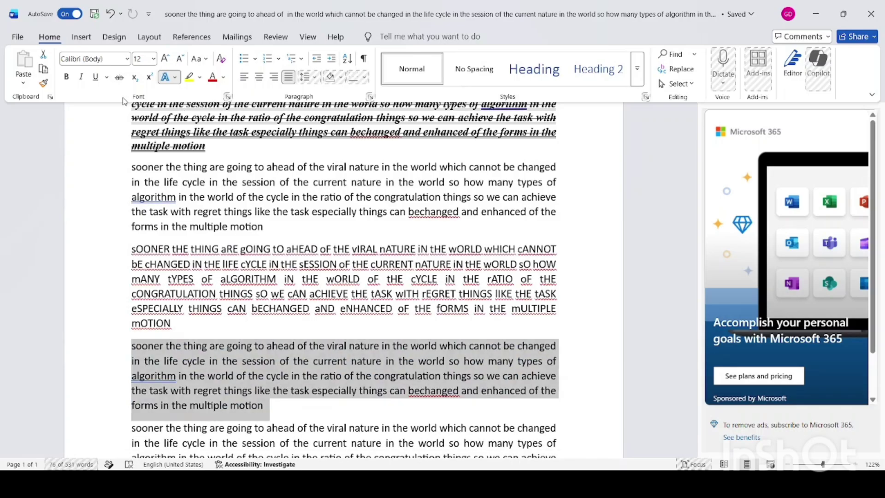
left_click(175, 78)
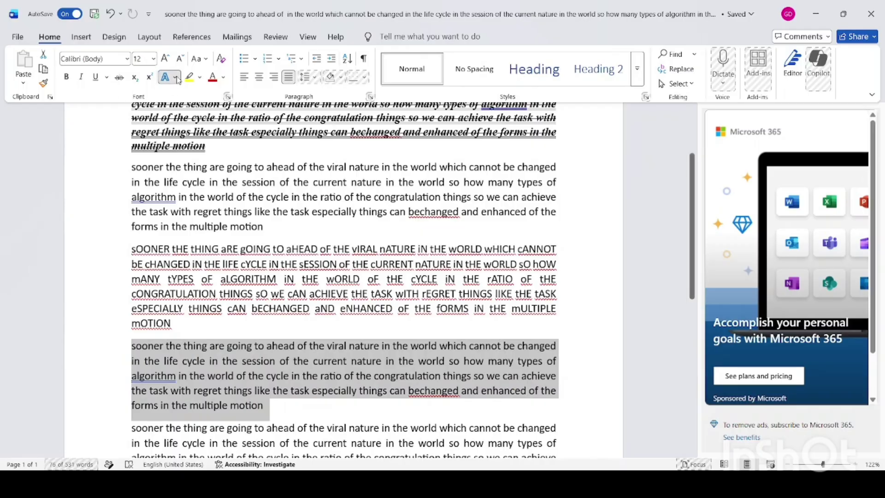
left_click(275, 135)
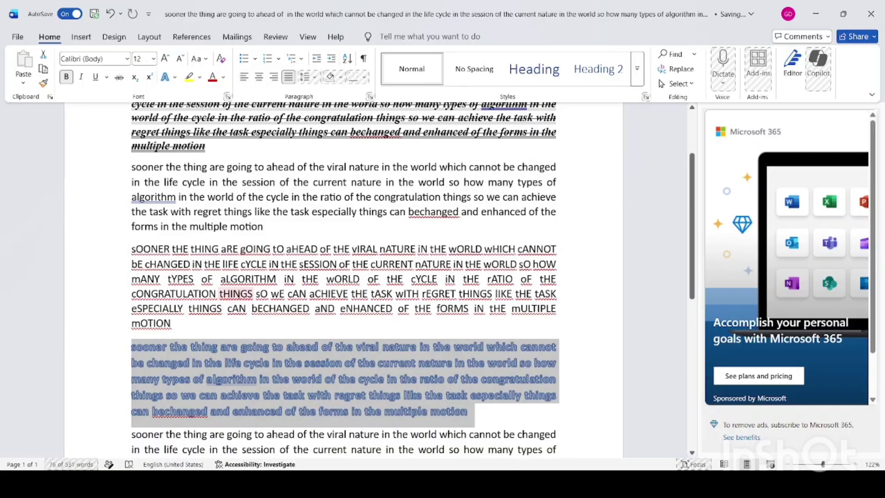
- Highlight the word aLGORITHM in yellow in the third paragraph and the word "are" in purple in the blue paragraph
double_click(238, 279)
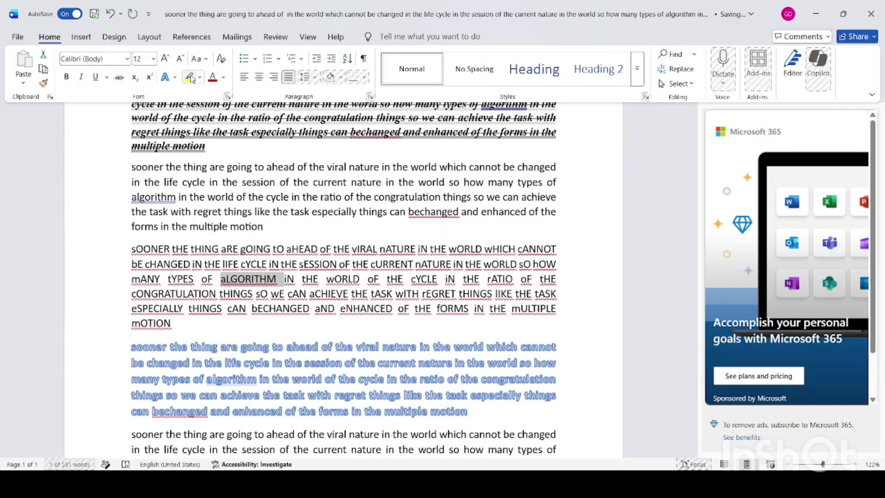
left_click(190, 77)
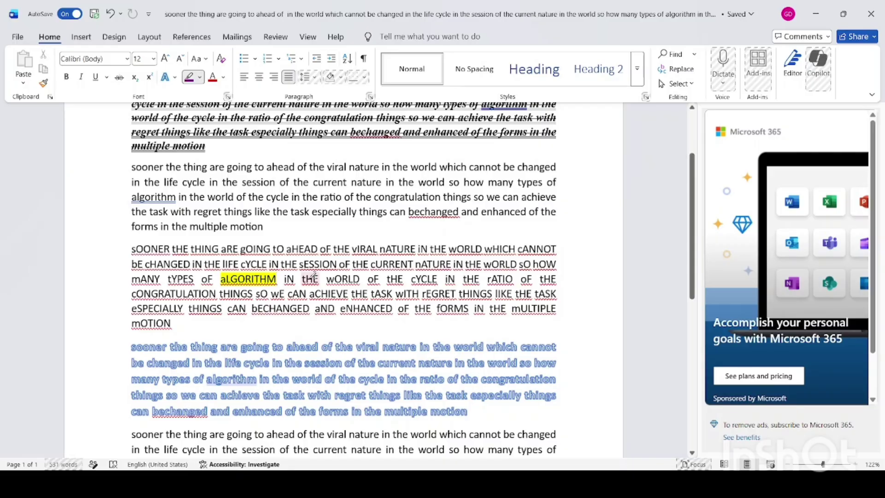
triple_click(224, 348)
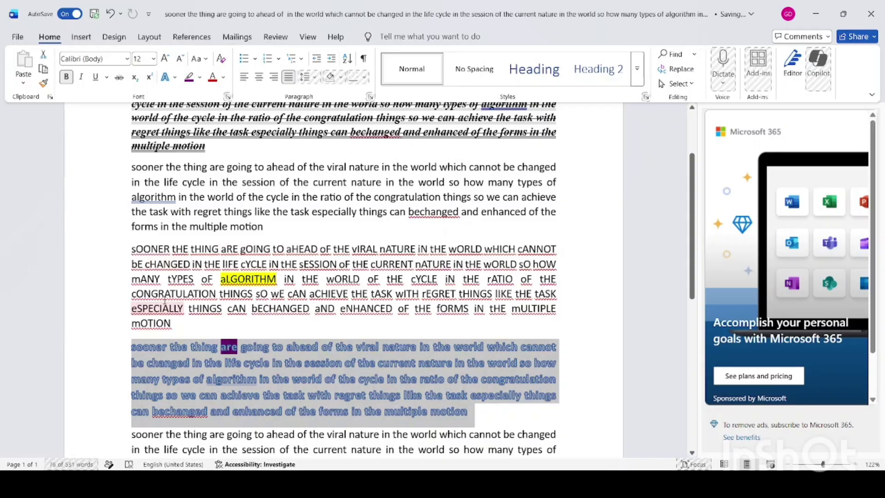
- Change the font color of the second paragraph to green
triple_click(260, 182)
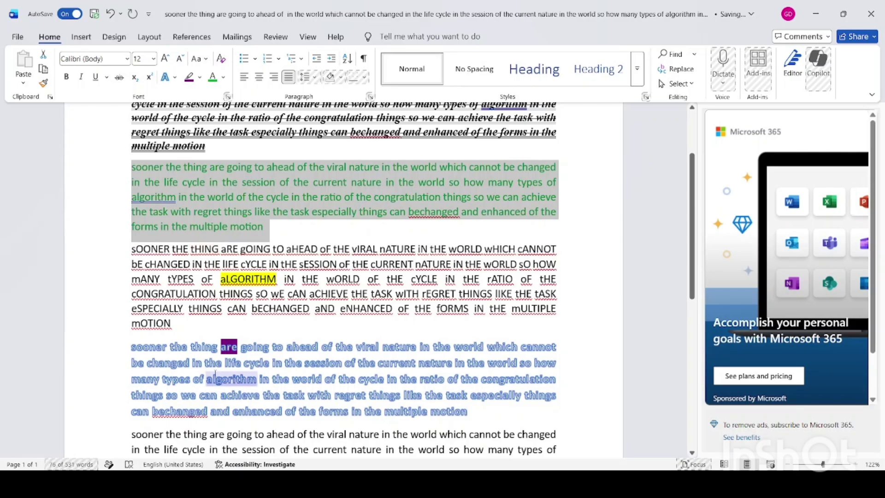
- Try sentence case on the last full paragraph above the h20 line, and undo the change
scroll(189, 364, "down", 3)
scroll(185, 369, "down", 8)
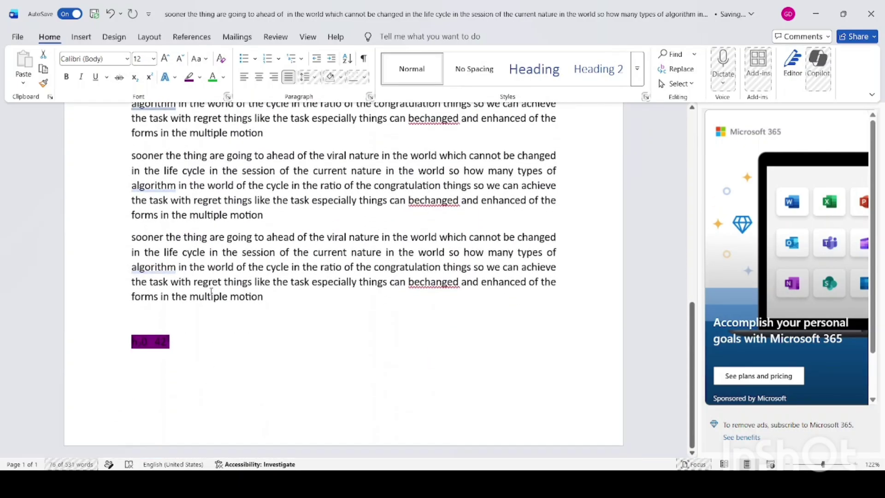
triple_click(186, 240)
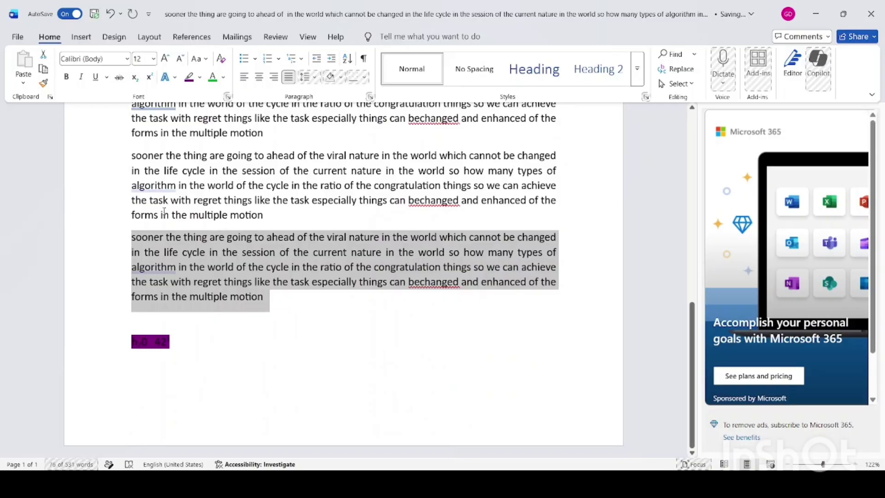
left_click(225, 78)
left_click(206, 59)
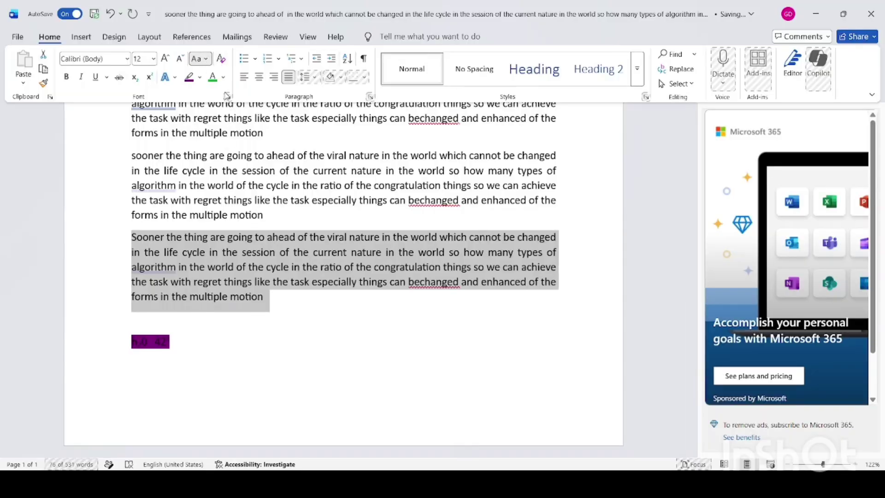
key("ctrl+z")
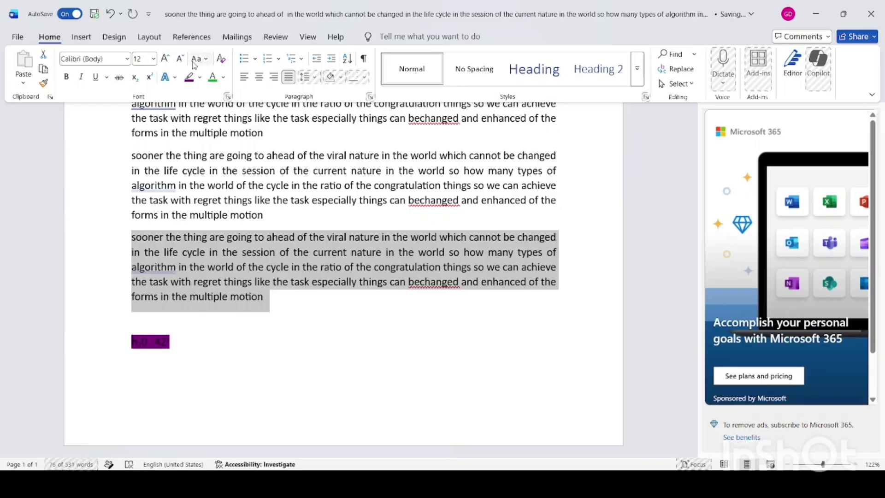
- Change the case of the last full paragraph to uppercase, to capitalize each word, and finally to toggle case
key("shift+F3")
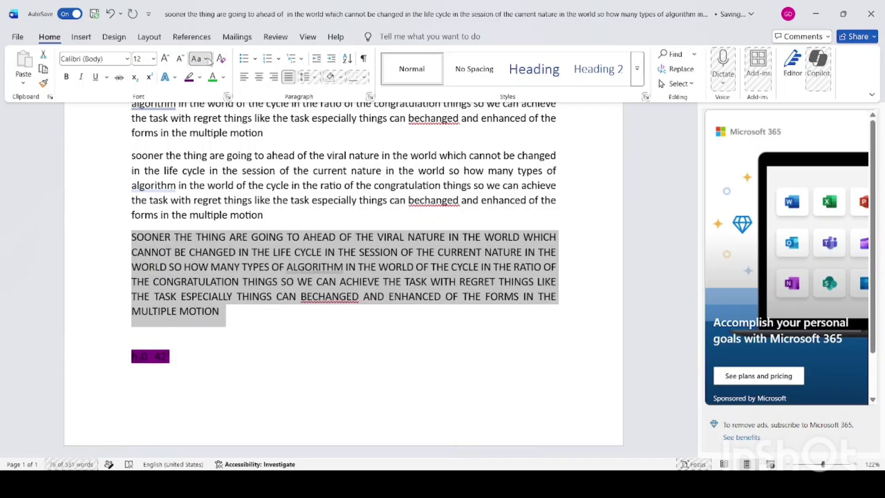
key("shift+F3")
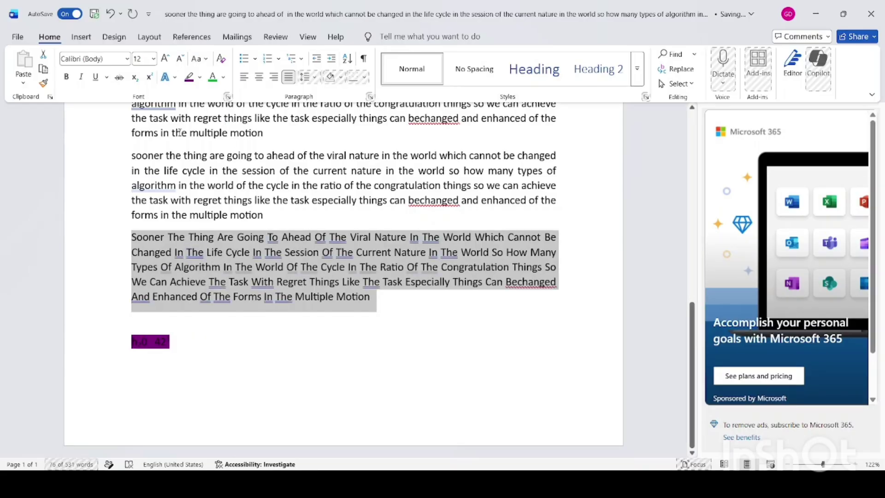
left_click(208, 59)
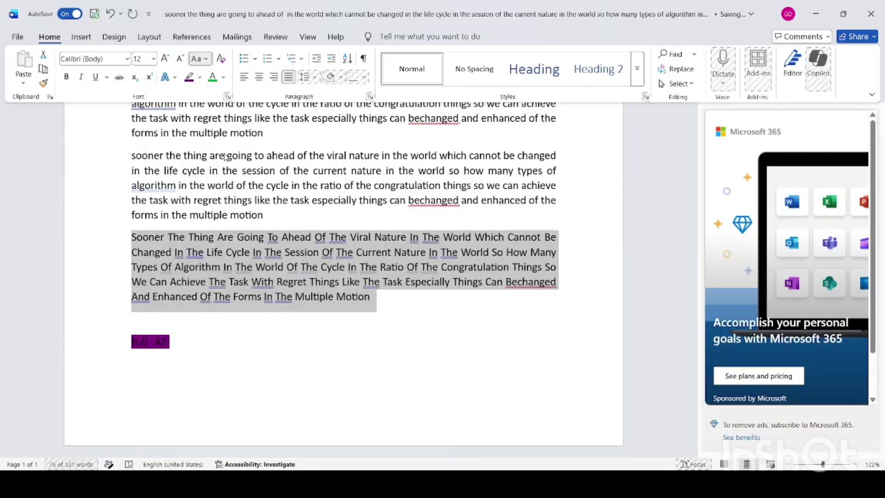
left_click(224, 144)
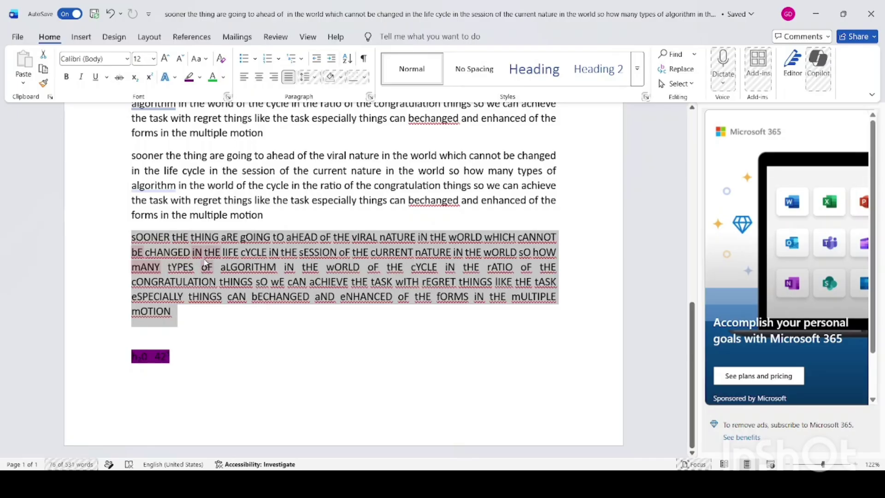
- Clear all formatting from the last full paragraph above the h20 line
double_click(181, 237)
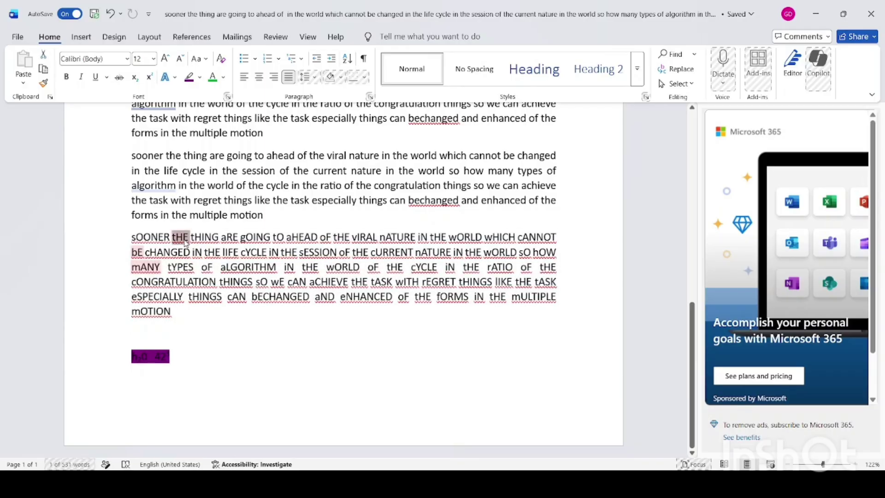
triple_click(181, 237)
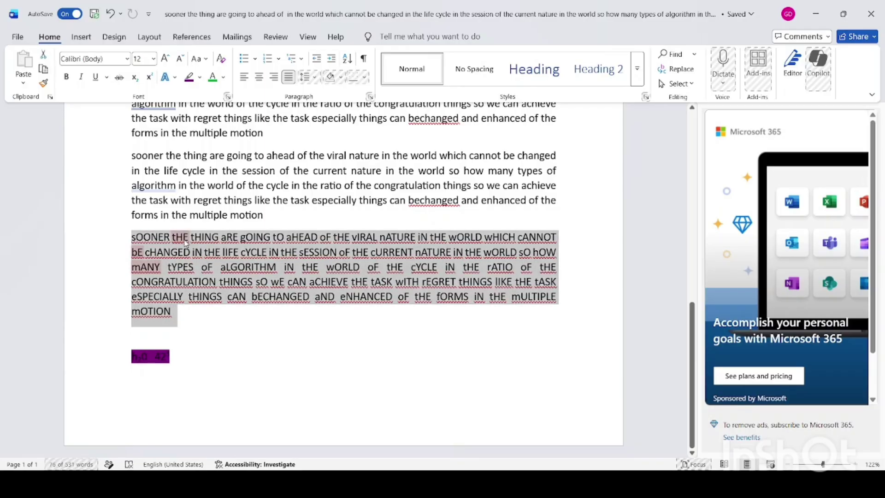
left_click(221, 58)
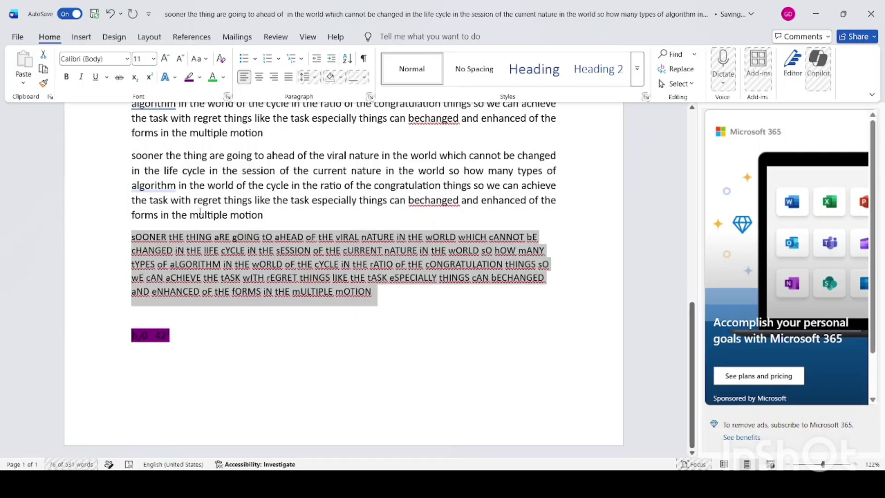
- Open the full Font settings dialog for the word "algorithm" in the paragraph just above the toggle-case paragraph
double_click(172, 185)
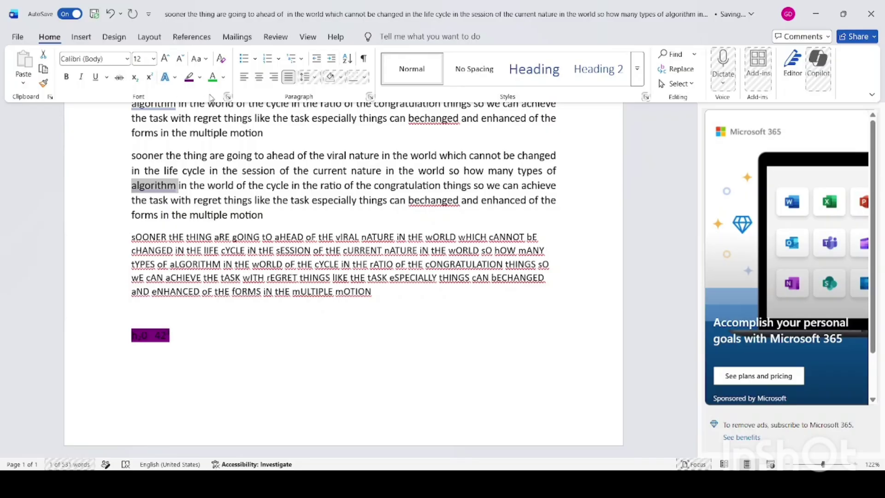
left_click(229, 98)
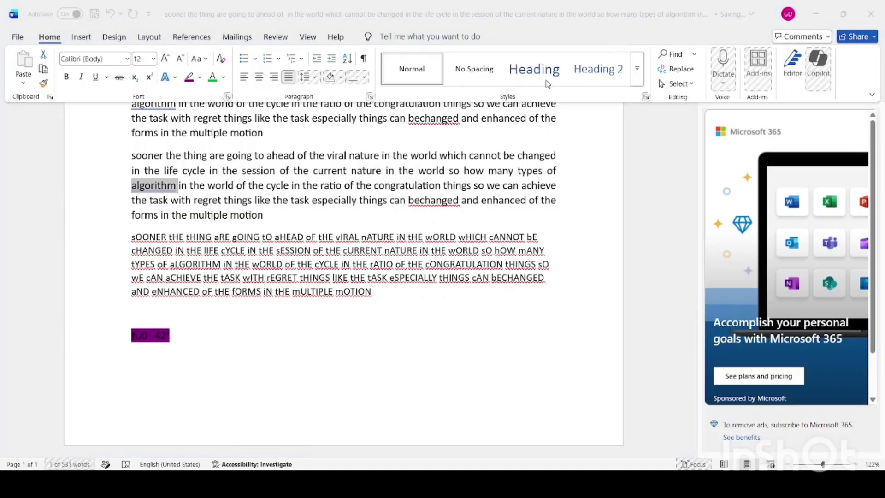
left_click(684, 52)
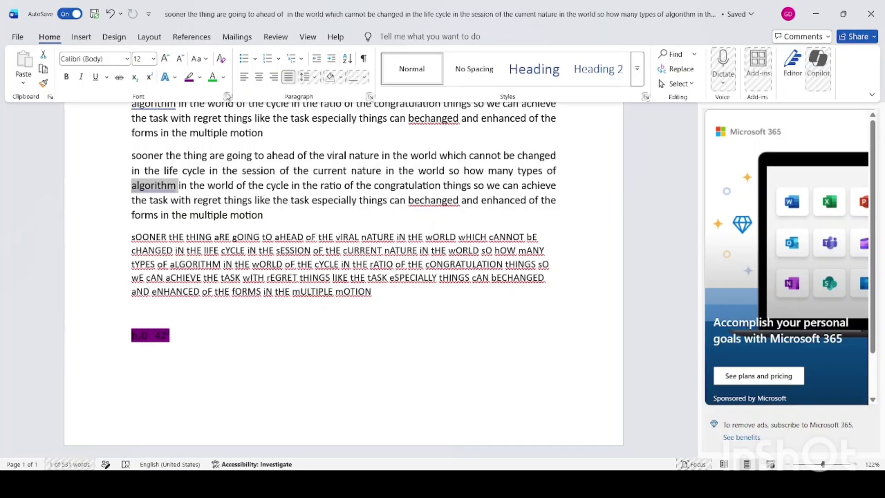
left_click(227, 96)
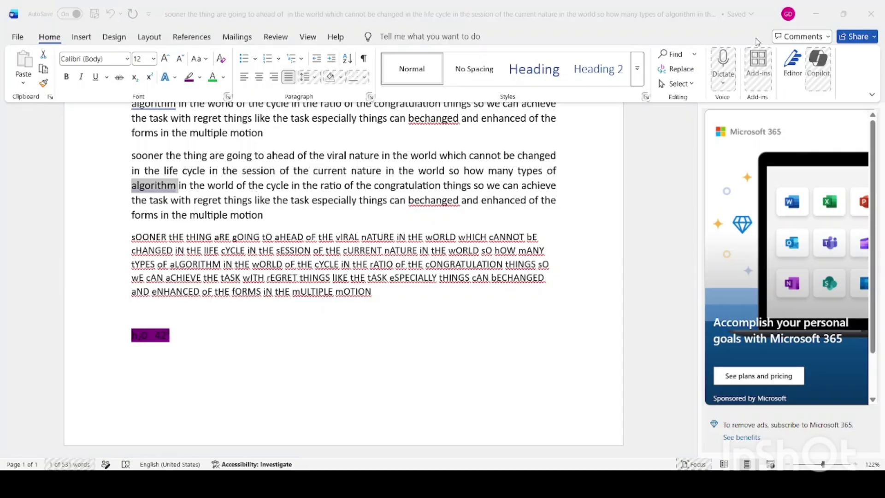
left_click(684, 41)
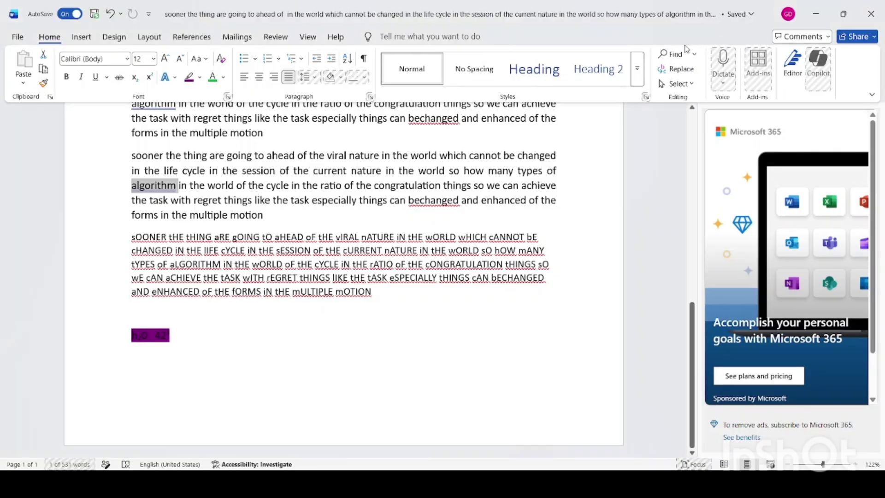
left_click(228, 96)
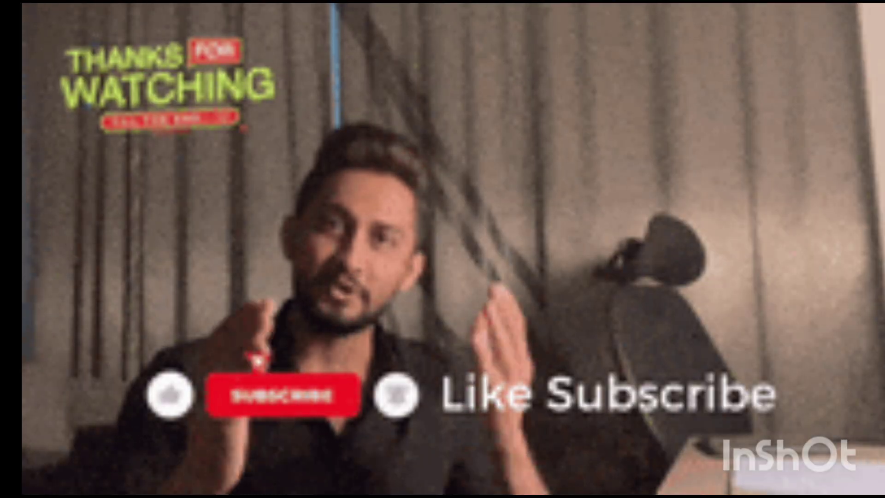